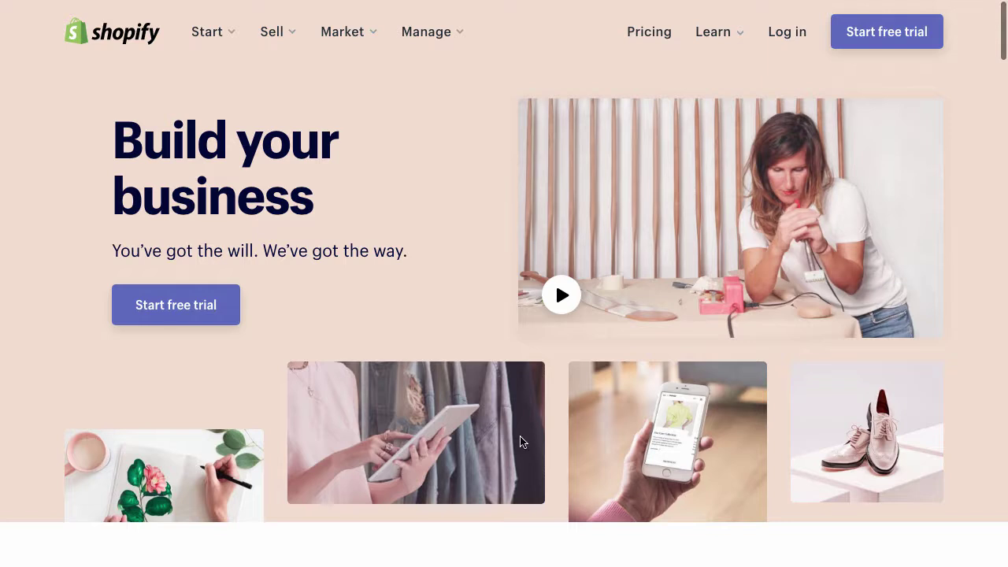
Open Shopify's free 14-day trial sign-up form from the homepage.
{"action": "left_click", "coordinate": [202, 306]}
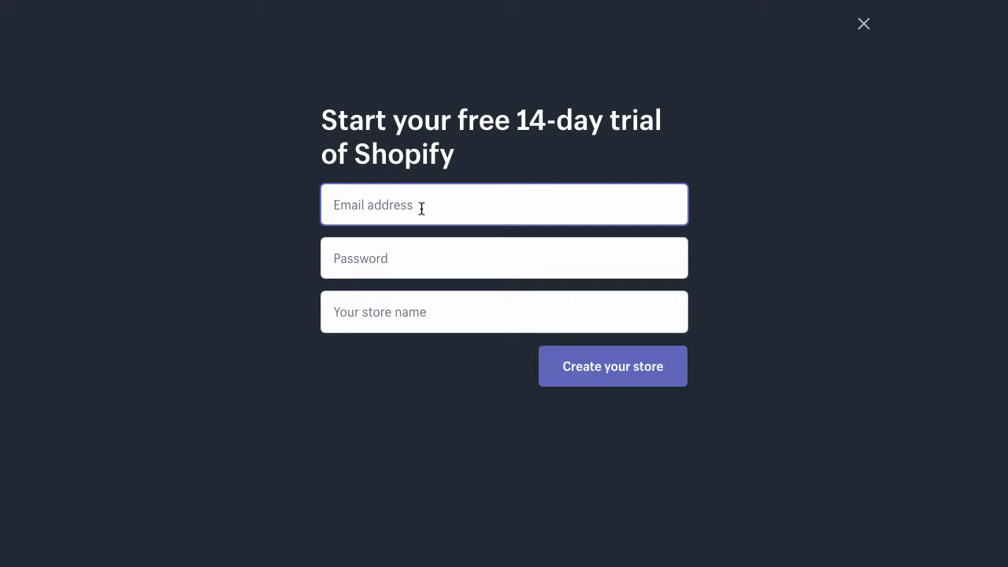
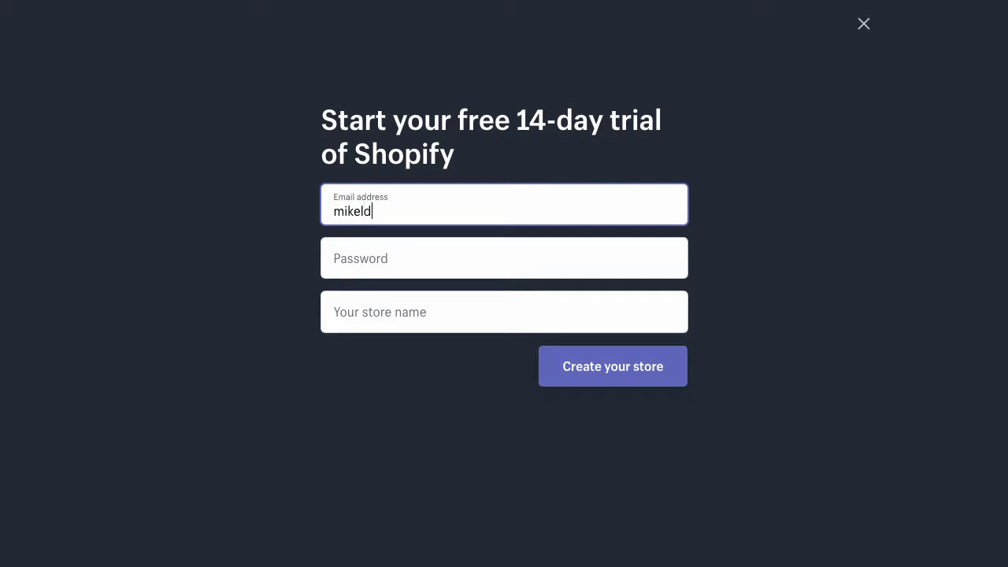
Enter the account e-mail and password, name the store CoffeeCanada, and submit the sign-up.
{"action": "key", "text": "Tab"}
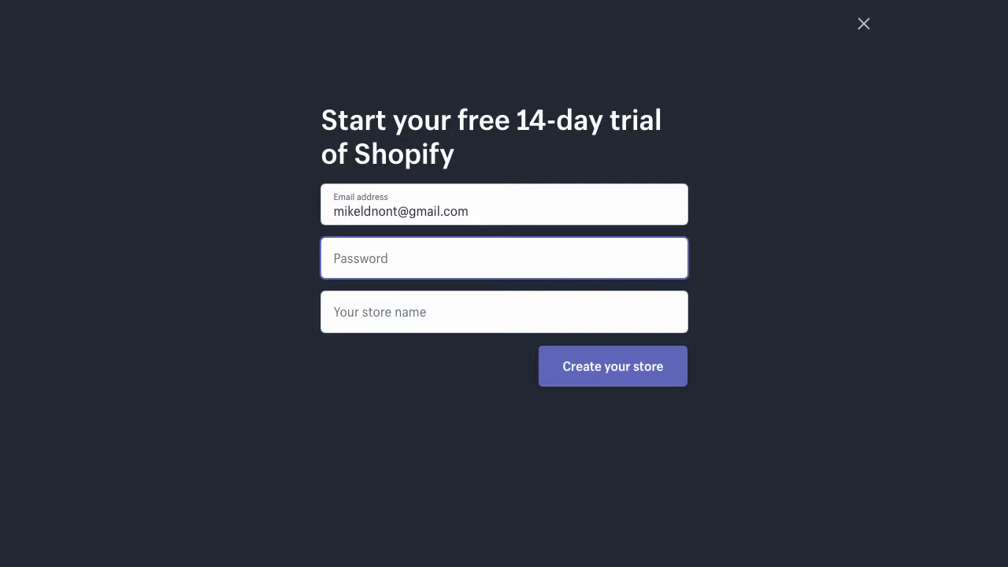
{"action": "type", "text": "•••••••••"}
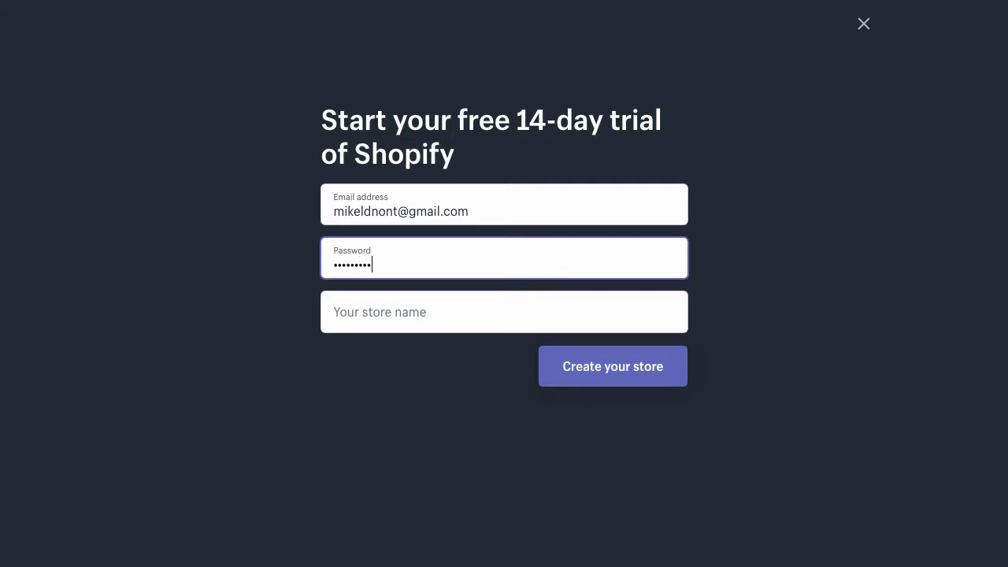
{"action": "key", "text": "Tab"}
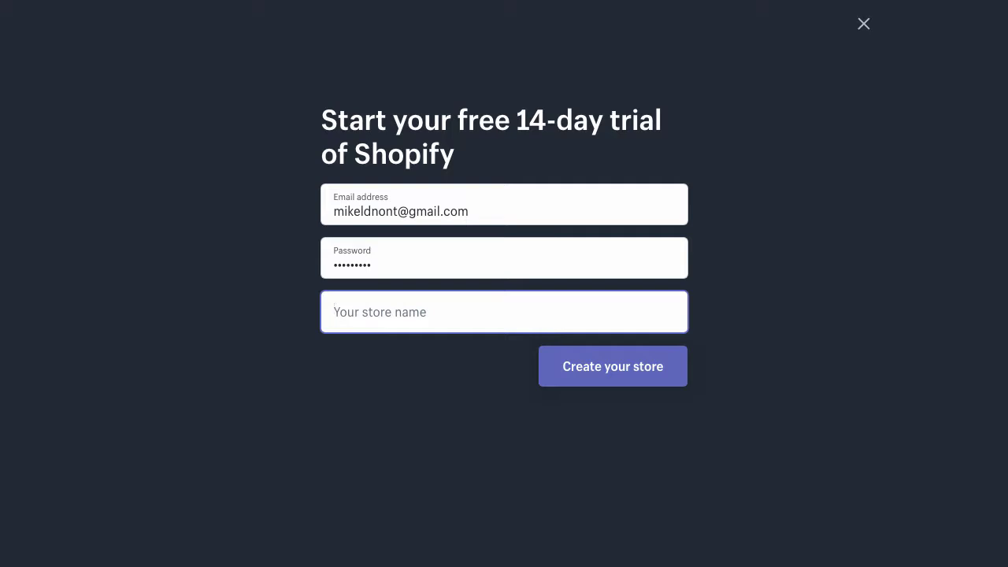
{"action": "type", "text": "Coffee"}
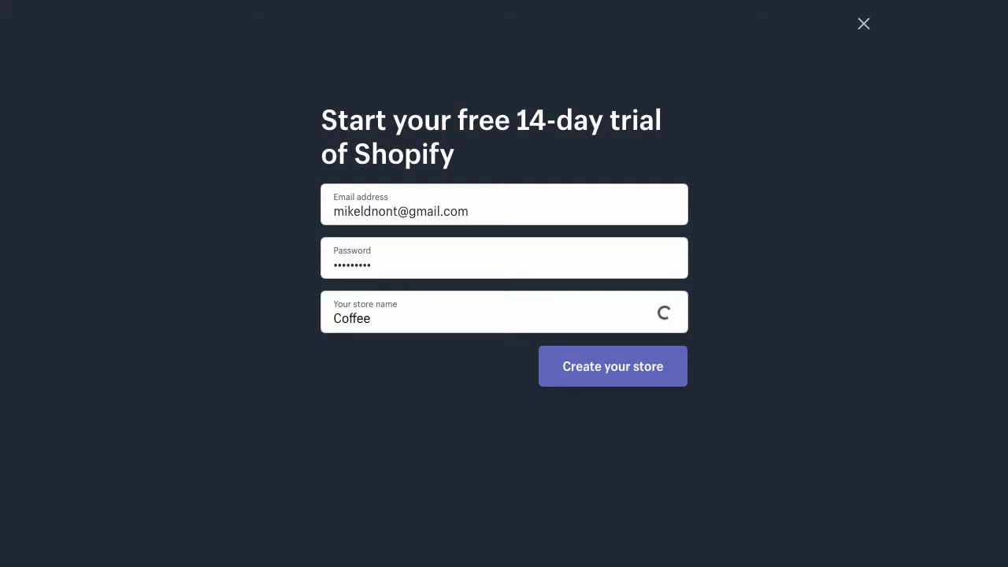
{"action": "type", "text": "Canada"}
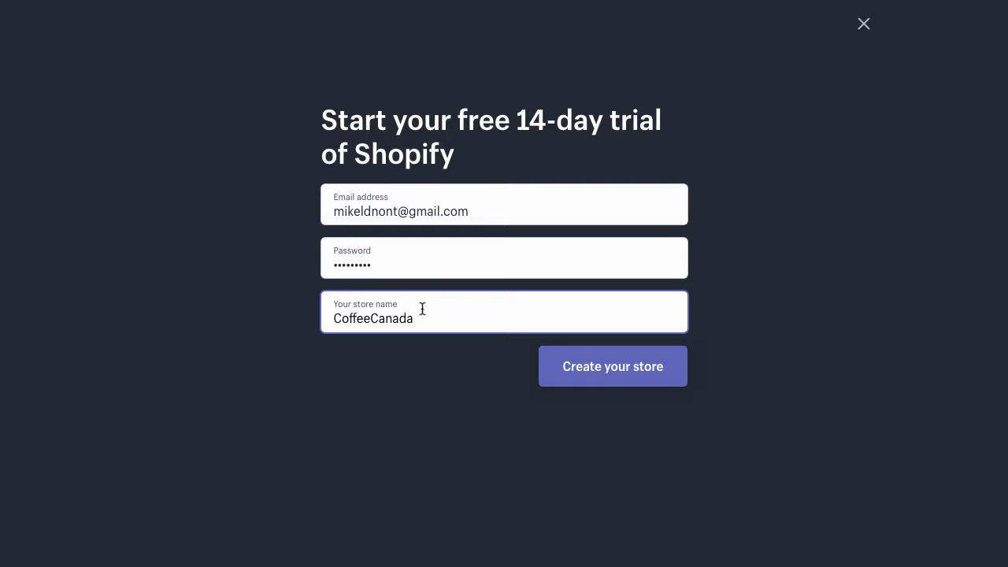
{"action": "left_click", "coordinate": [620, 363]}
Resubmit the CoffeeCanada sign-up and save the login in the browser.
{"action": "left_click", "coordinate": [610, 378]}
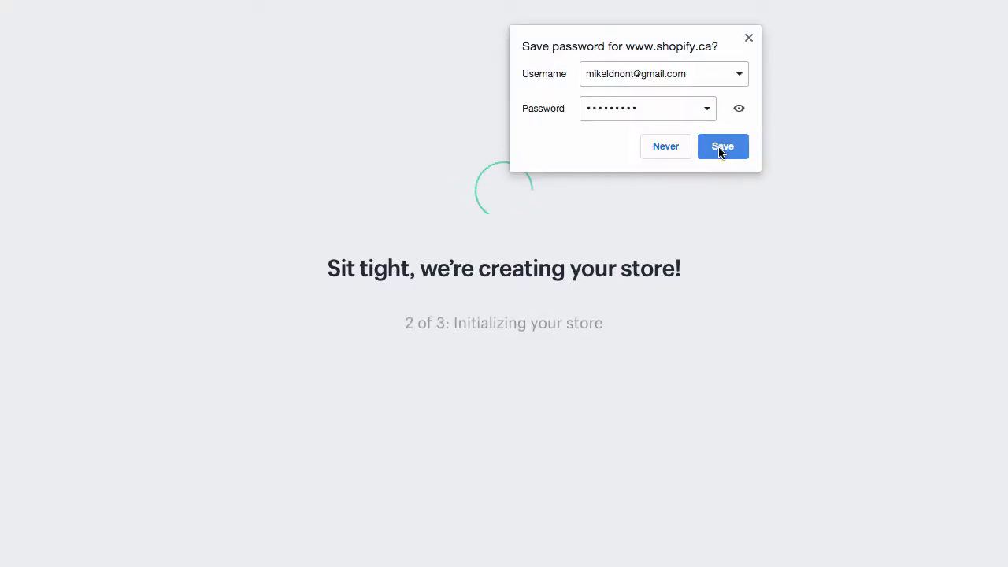
{"action": "left_click", "coordinate": [720, 146]}
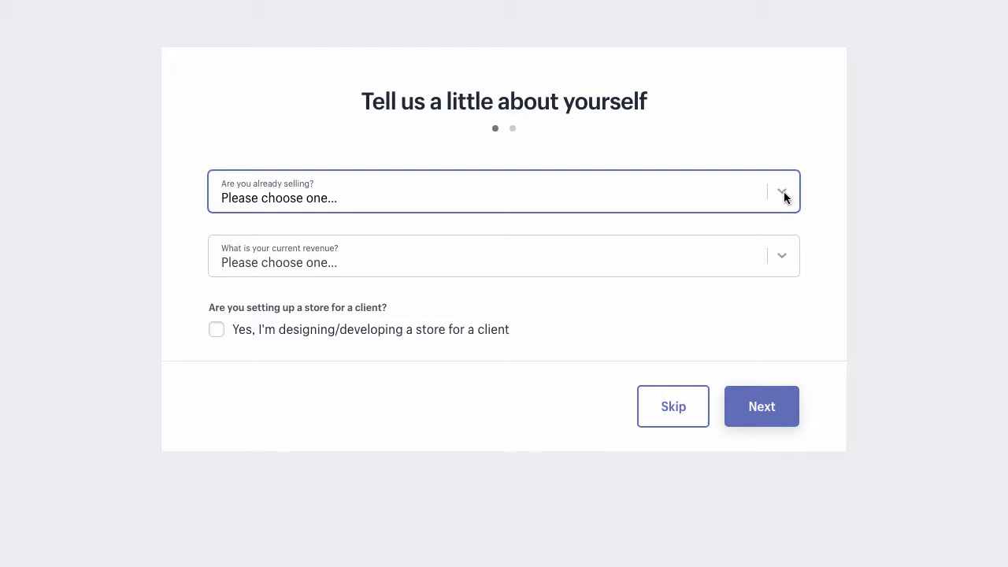
Answer that you already sell on a different system, mainly Amazon.
{"action": "left_click", "coordinate": [784, 197]}
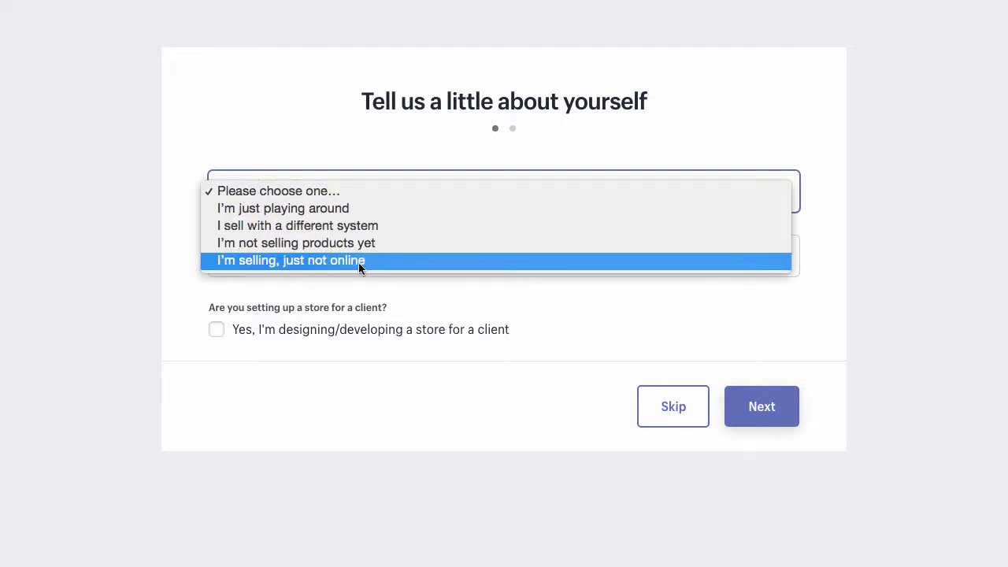
{"action": "left_click", "coordinate": [323, 228]}
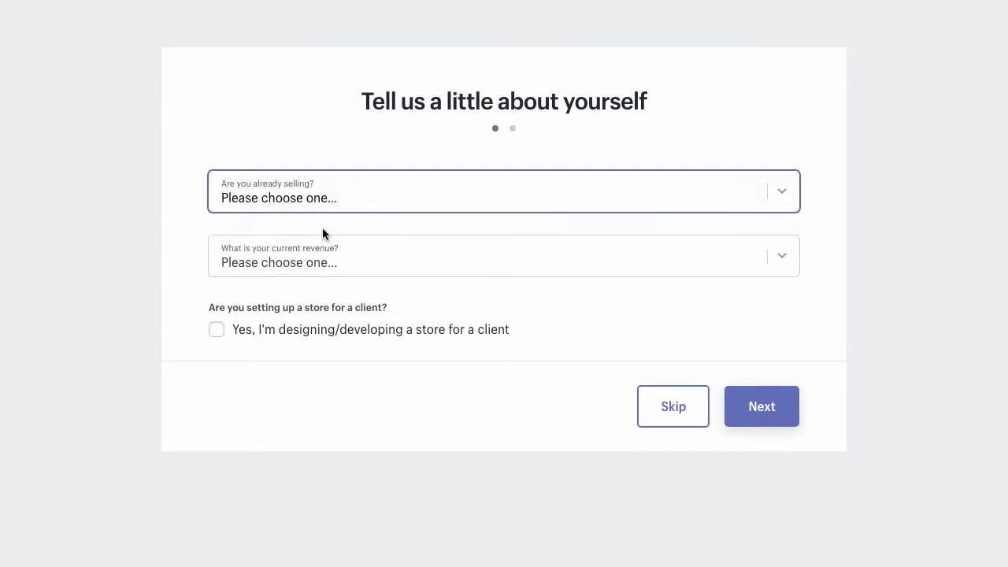
{"action": "left_click", "coordinate": [357, 261]}
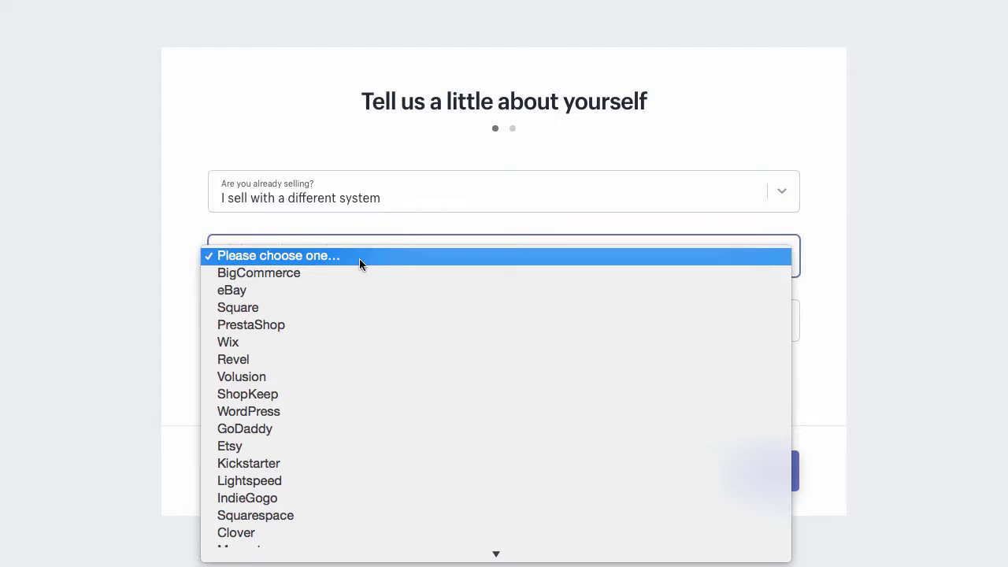
{"action": "scroll", "coordinate": [356, 390], "scroll_direction": "down", "scroll_amount": 5}
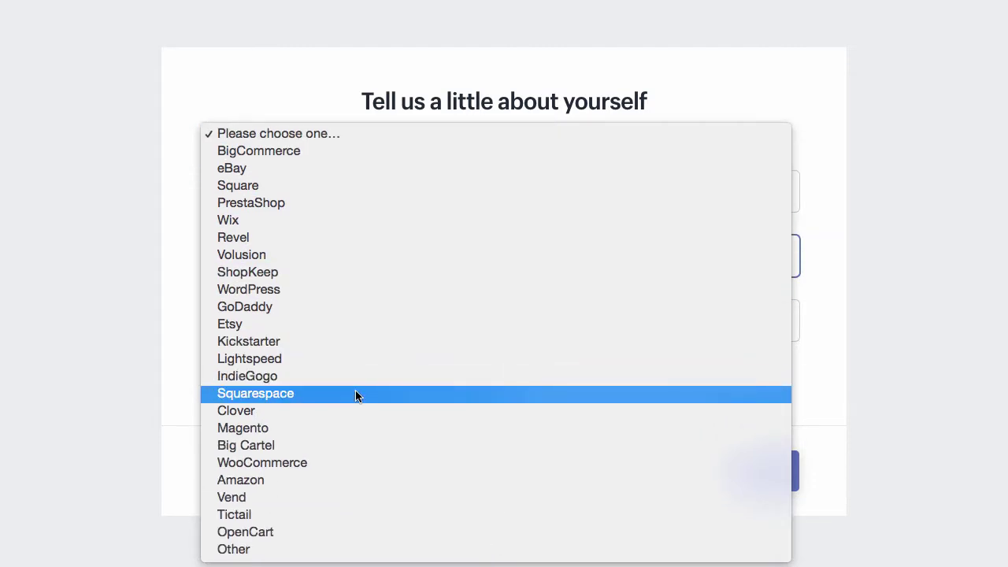
{"action": "left_click", "coordinate": [343, 478]}
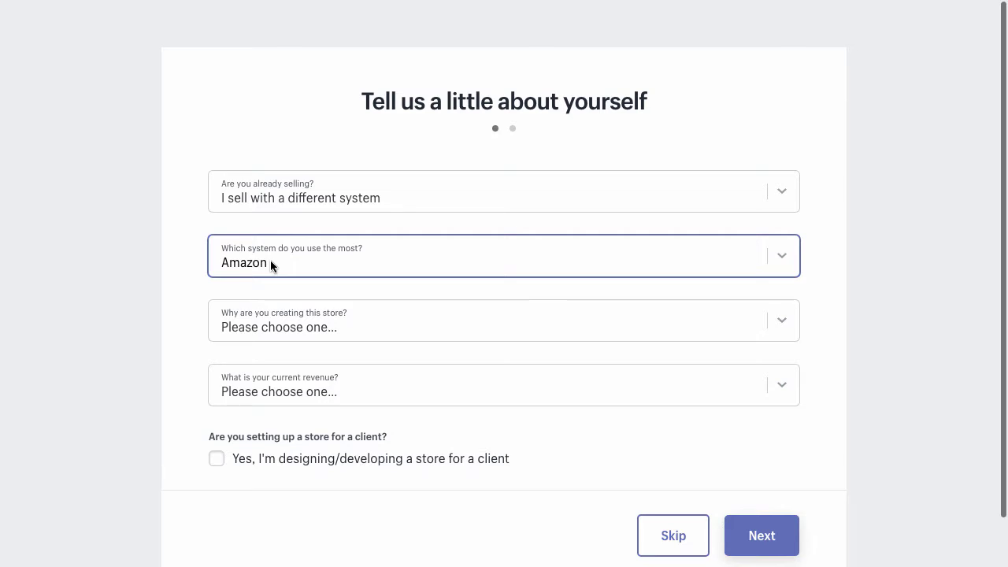
Say you're moving an existing business with $250,000–$1,000,000 CAD revenue, and submit the answers.
{"action": "left_click", "coordinate": [305, 331]}
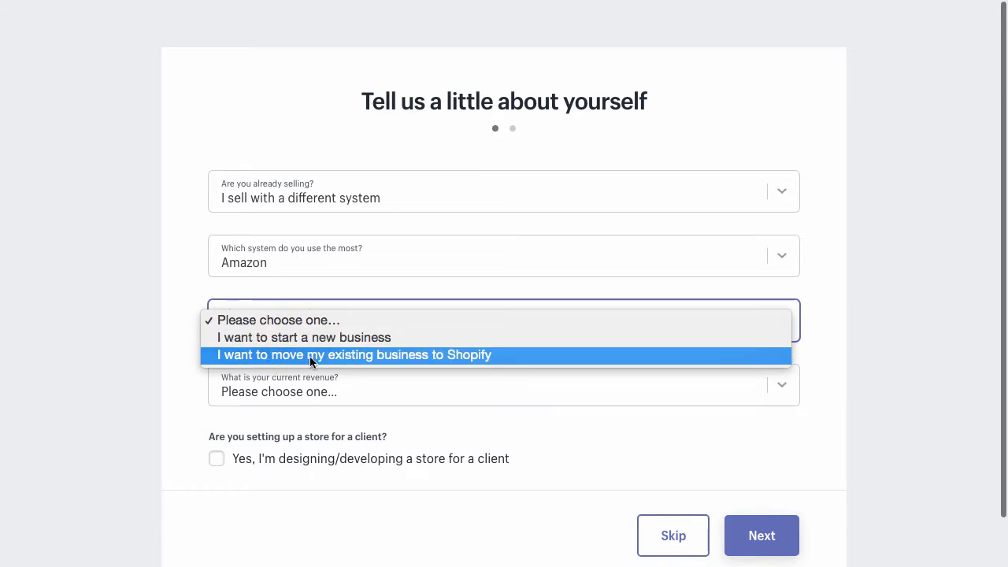
{"action": "left_click", "coordinate": [310, 356]}
{"action": "left_click", "coordinate": [330, 393]}
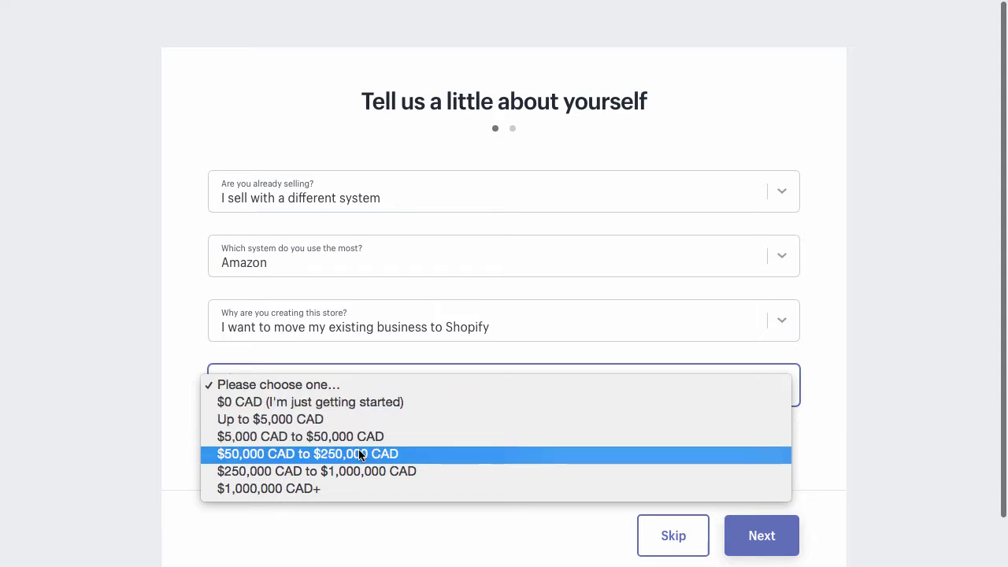
{"action": "left_click", "coordinate": [313, 471]}
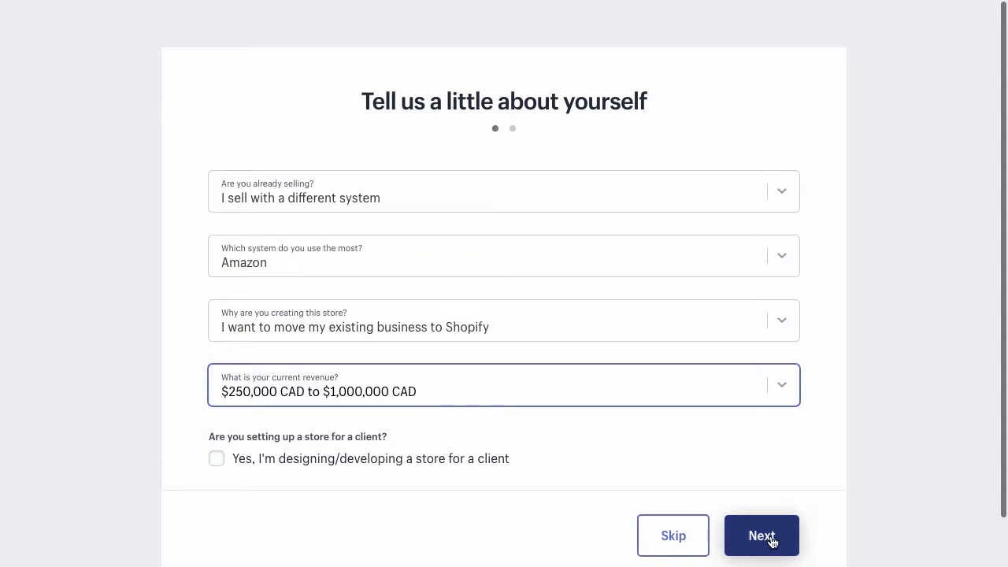
{"action": "left_click", "coordinate": [674, 536]}
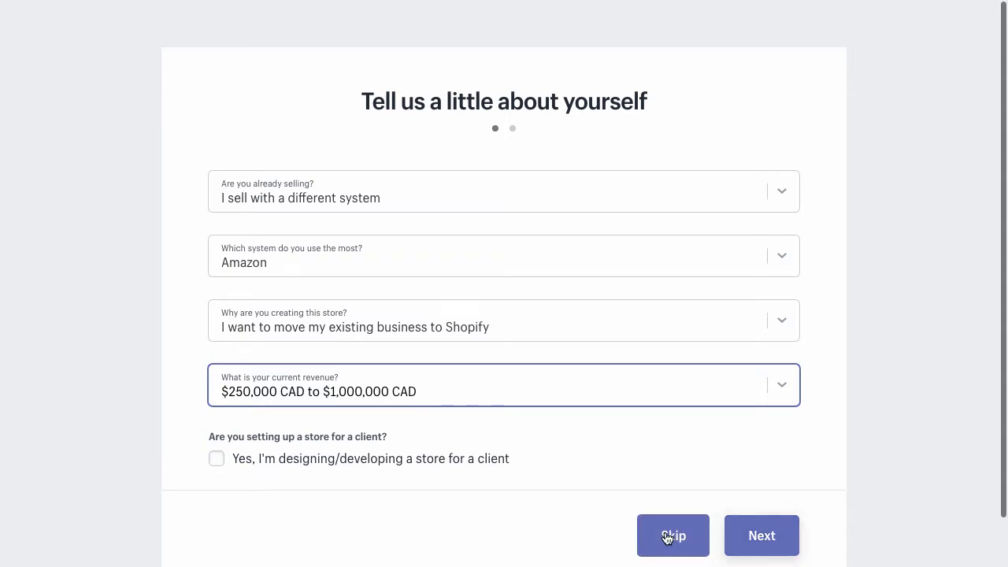
{"action": "left_click", "coordinate": [760, 536]}
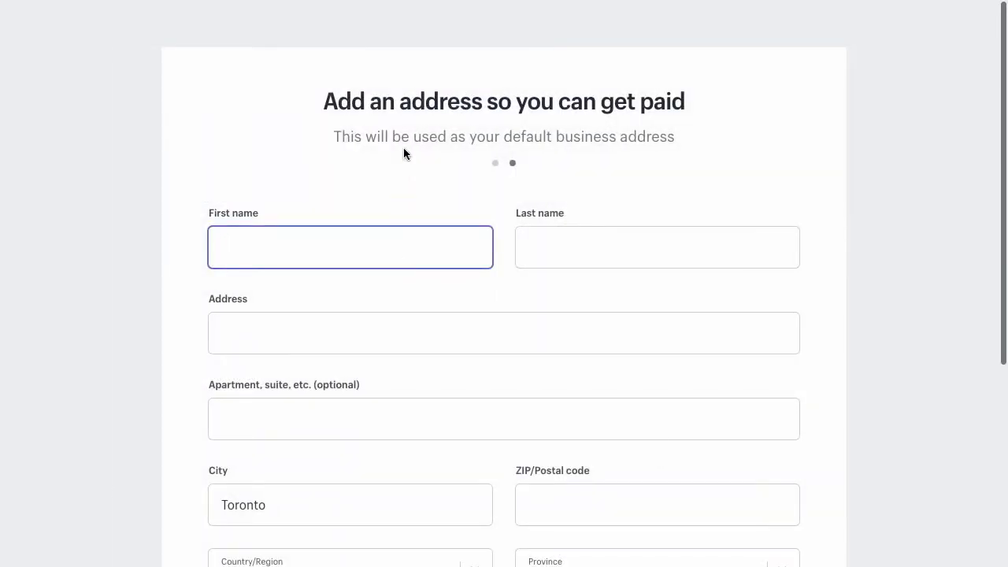
Enter the owner's first name and the business phone number, then submit to enter the store.
{"action": "scroll", "coordinate": [403, 148], "scroll_direction": "down", "scroll_amount": 1}
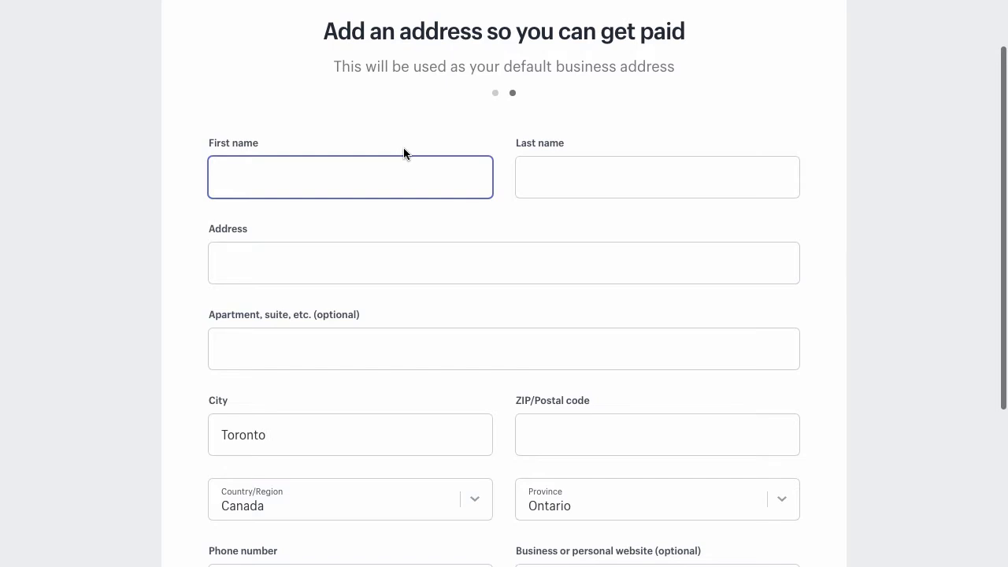
{"action": "type", "text": "Mike"}
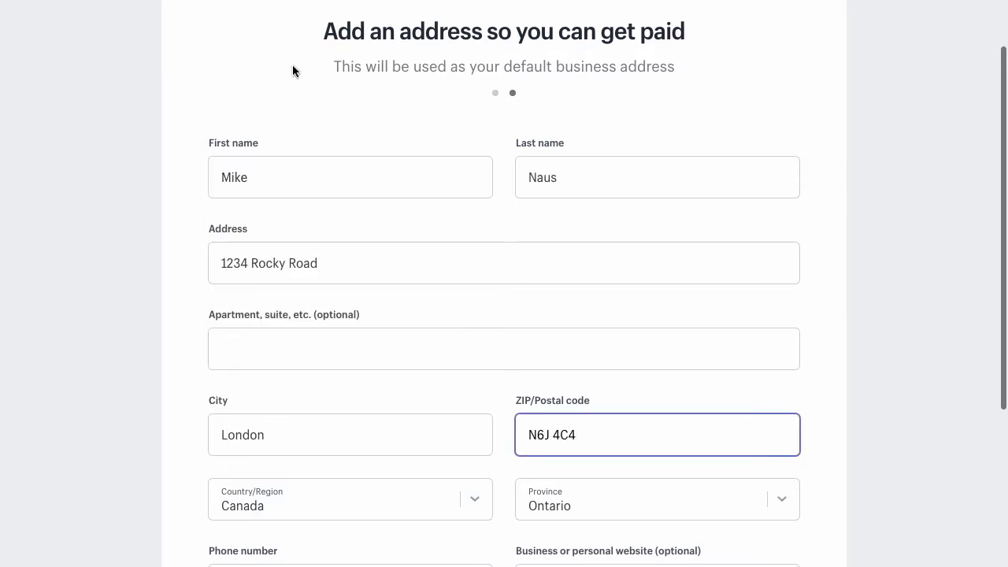
{"action": "scroll", "coordinate": [338, 130], "scroll_direction": "down", "scroll_amount": 3}
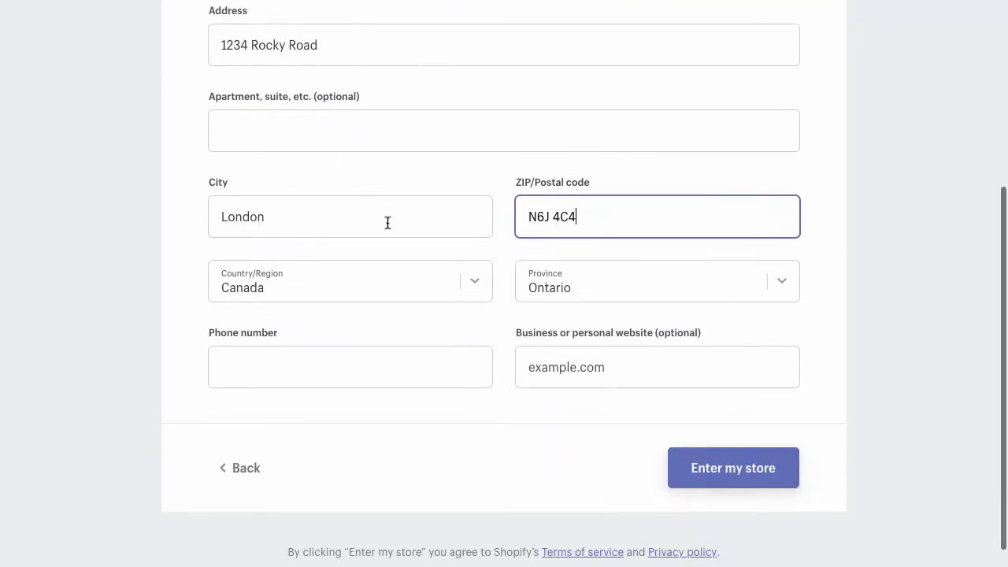
{"action": "left_click", "coordinate": [351, 367]}
{"action": "type", "text": "5195555557"}
{"action": "left_click", "coordinate": [700, 468]}
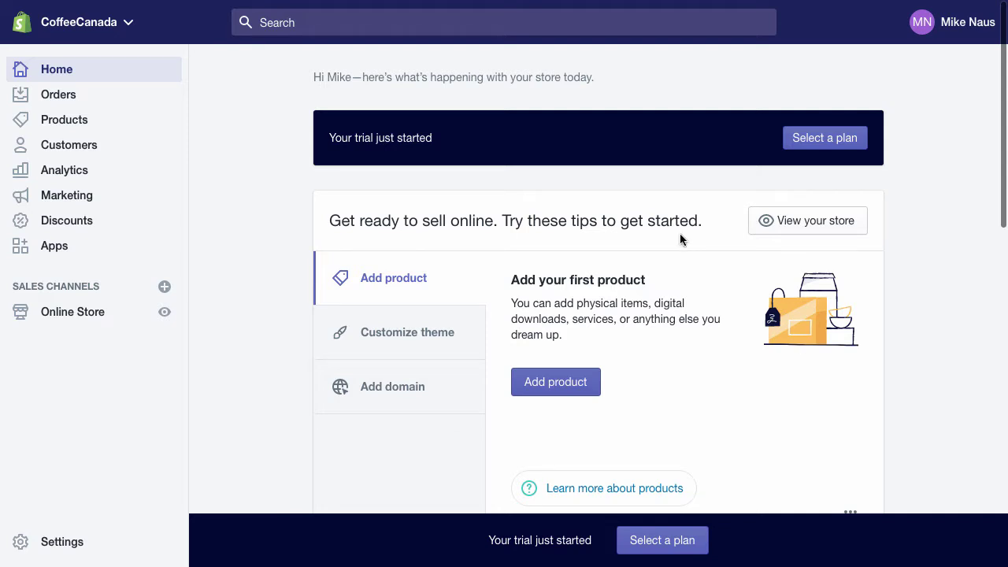
Show the post-trial plans: Basic Shopify $29, Shopify $79, Advanced Shopify $299 monthly.
{"action": "left_click", "coordinate": [835, 140]}
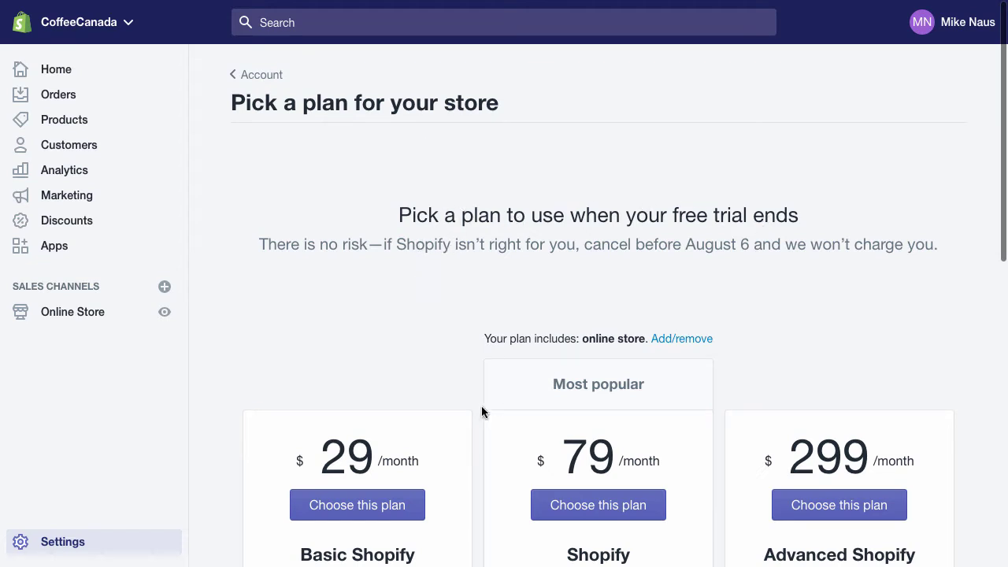
{"action": "scroll", "coordinate": [419, 357], "scroll_direction": "down", "scroll_amount": 3}
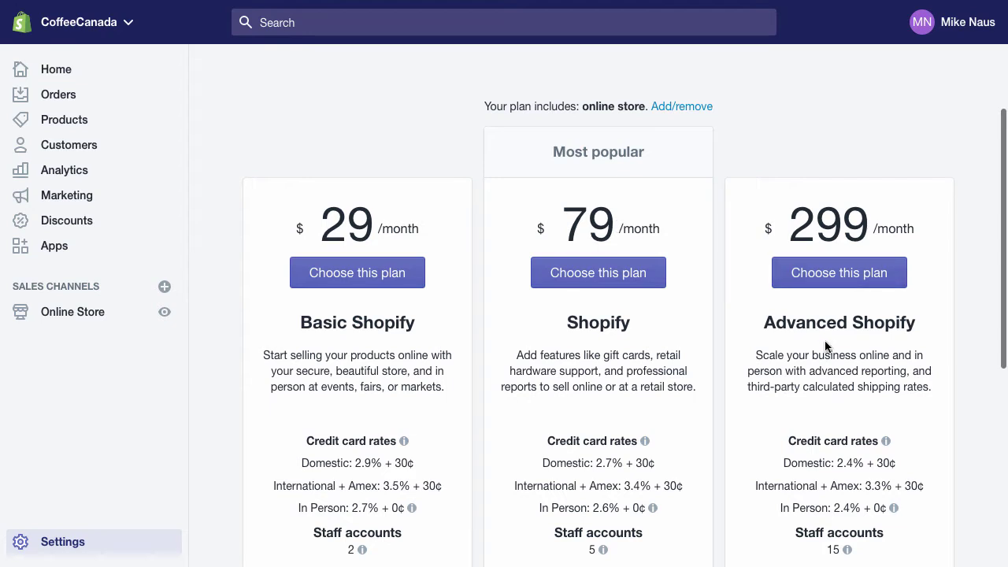
{"action": "scroll", "coordinate": [826, 352], "scroll_direction": "down", "scroll_amount": 1}
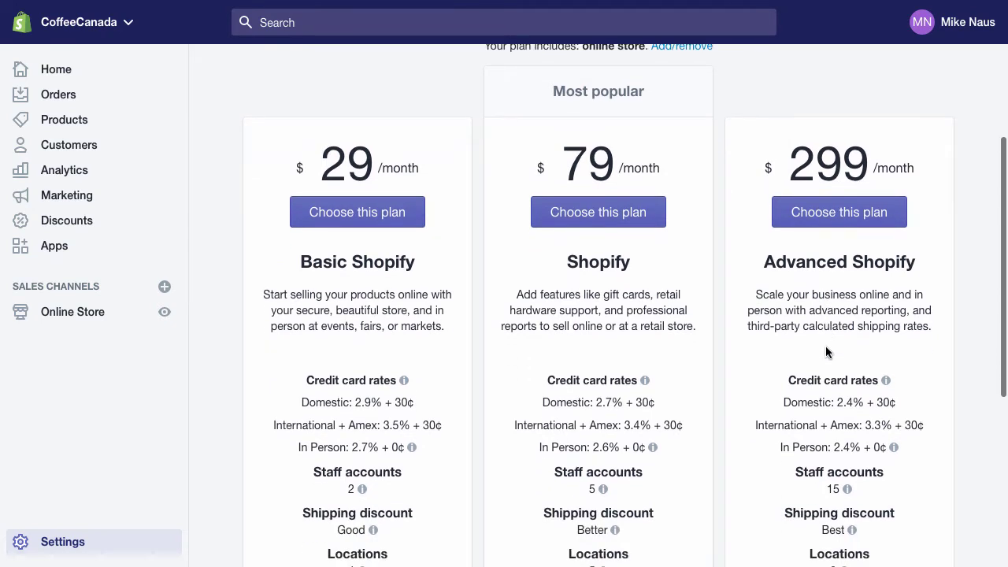
{"action": "scroll", "coordinate": [826, 351], "scroll_direction": "up", "scroll_amount": 1}
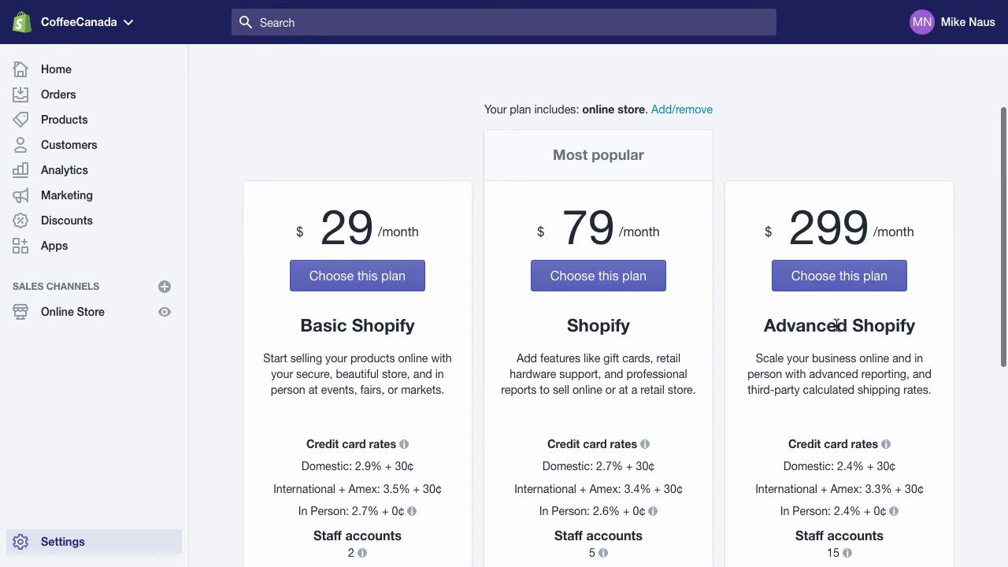
{"action": "scroll", "coordinate": [837, 325], "scroll_direction": "down", "scroll_amount": 2}
{"action": "scroll", "coordinate": [730, 329], "scroll_direction": "down", "scroll_amount": 2}
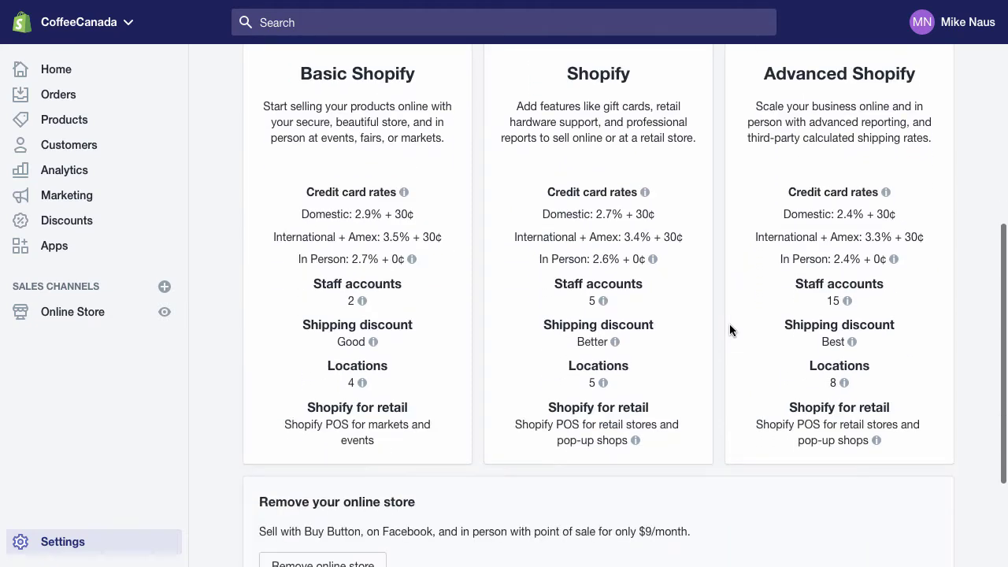
{"action": "scroll", "coordinate": [729, 329], "scroll_direction": "up", "scroll_amount": 1}
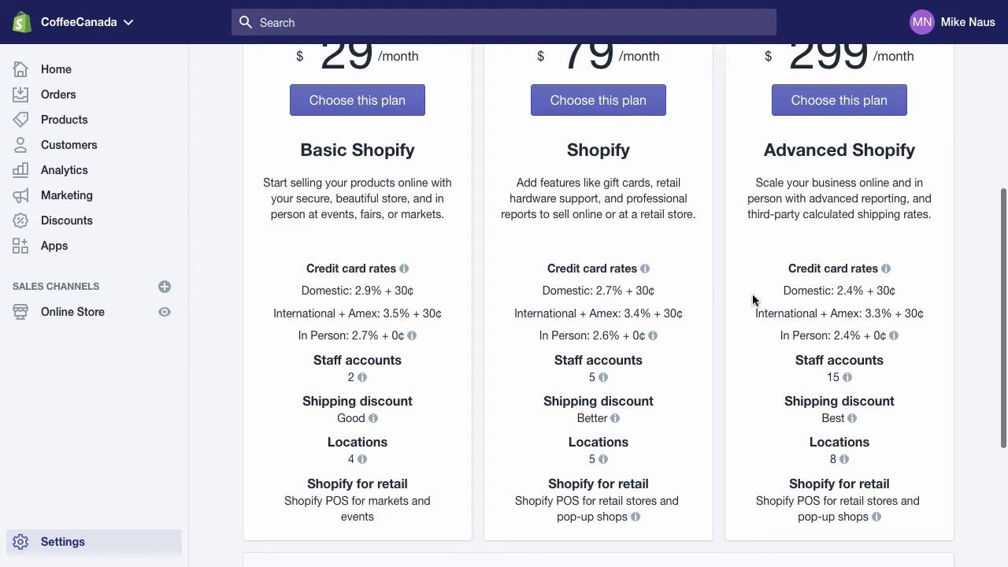
{"action": "mouse_move", "coordinate": [454, 268]}
{"action": "left_click_drag", "start_coordinate": [300, 292], "coordinate": [416, 291]}
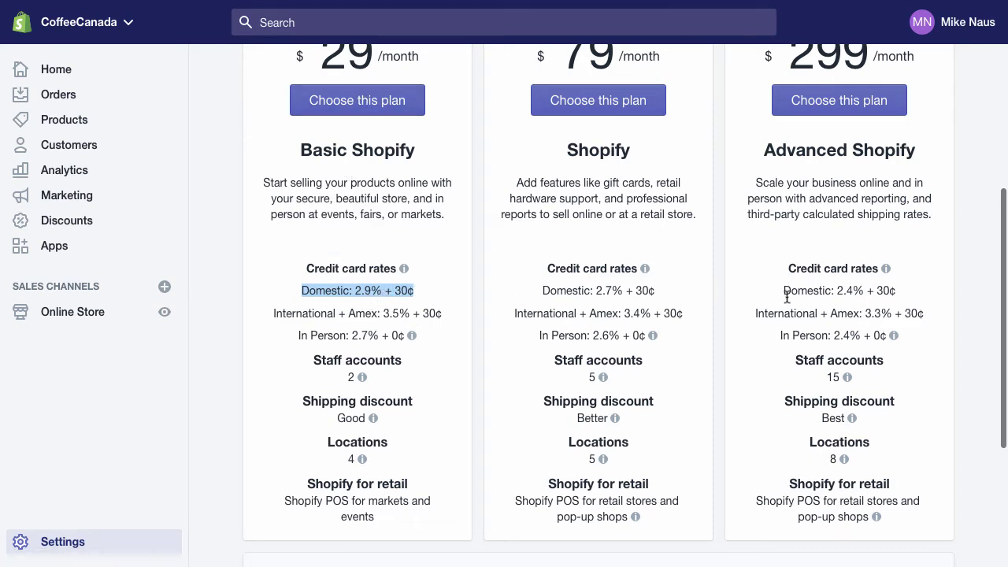
{"action": "left_click_drag", "start_coordinate": [784, 292], "coordinate": [903, 297]}
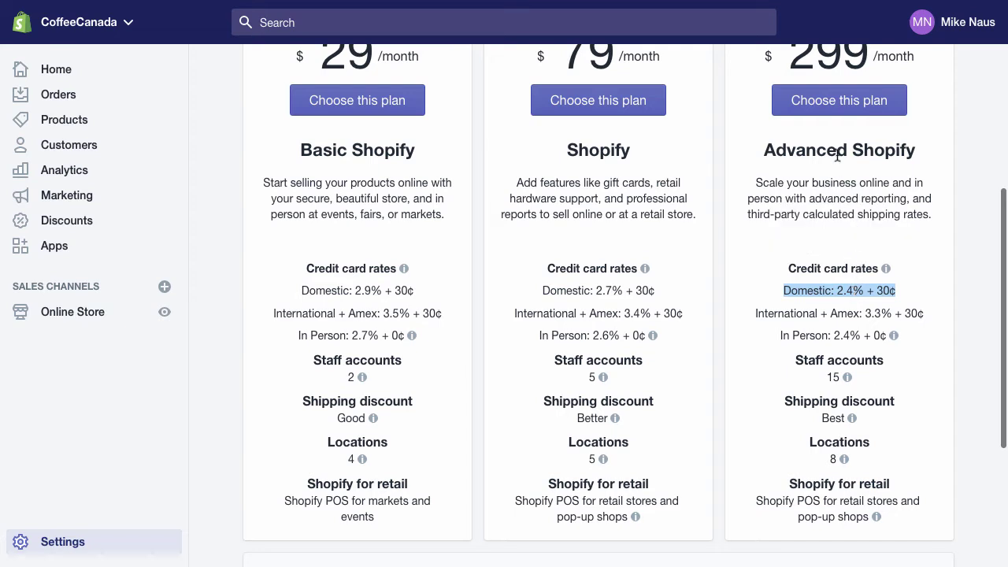
{"action": "scroll", "coordinate": [835, 228], "scroll_direction": "up", "scroll_amount": 5}
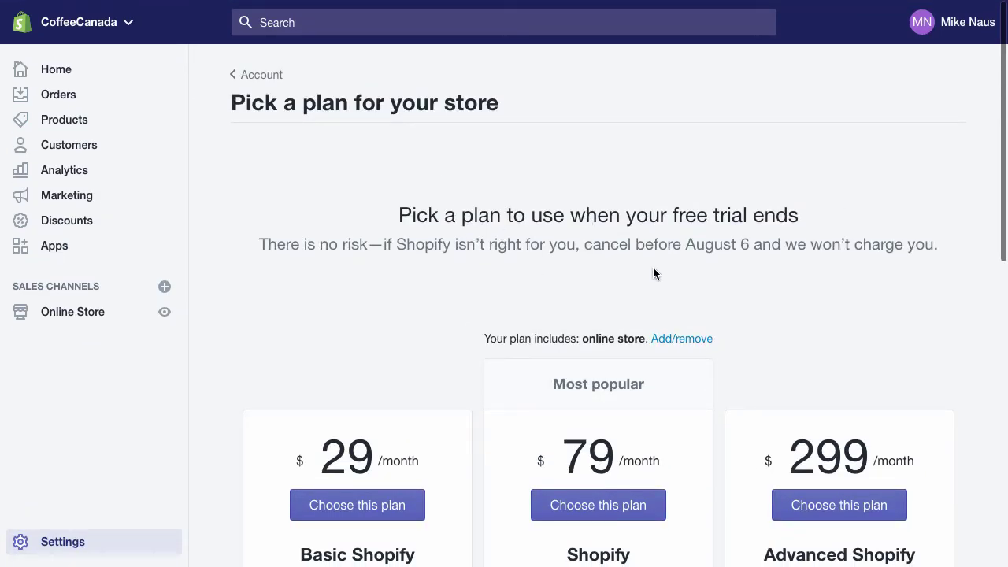
{"action": "left_click_drag", "start_coordinate": [672, 217], "coordinate": [751, 221]}
{"action": "left_click", "coordinate": [713, 241]}
Return to the CoffeeCanada admin Home dashboard from the left sidebar.
{"action": "left_click", "coordinate": [45, 73]}
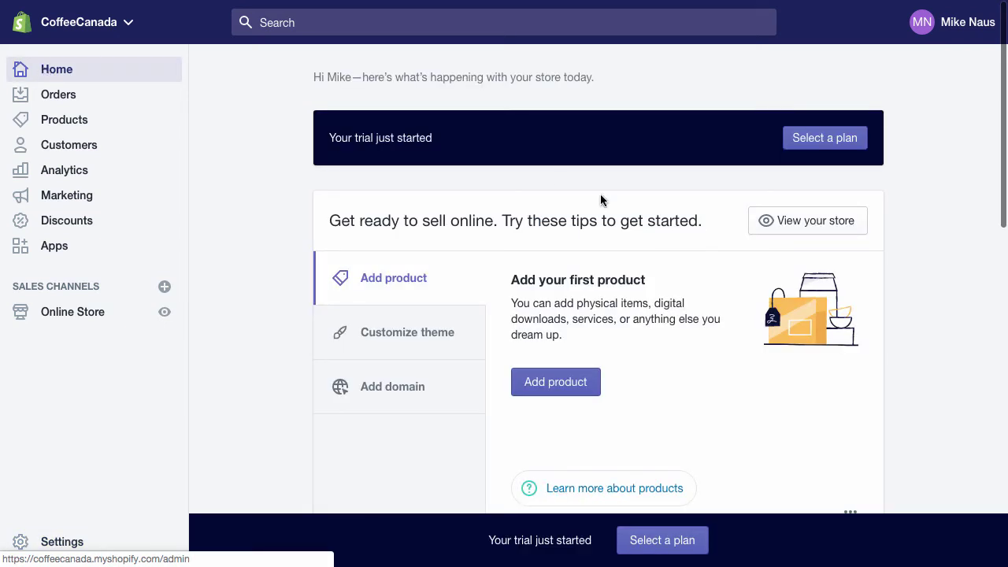